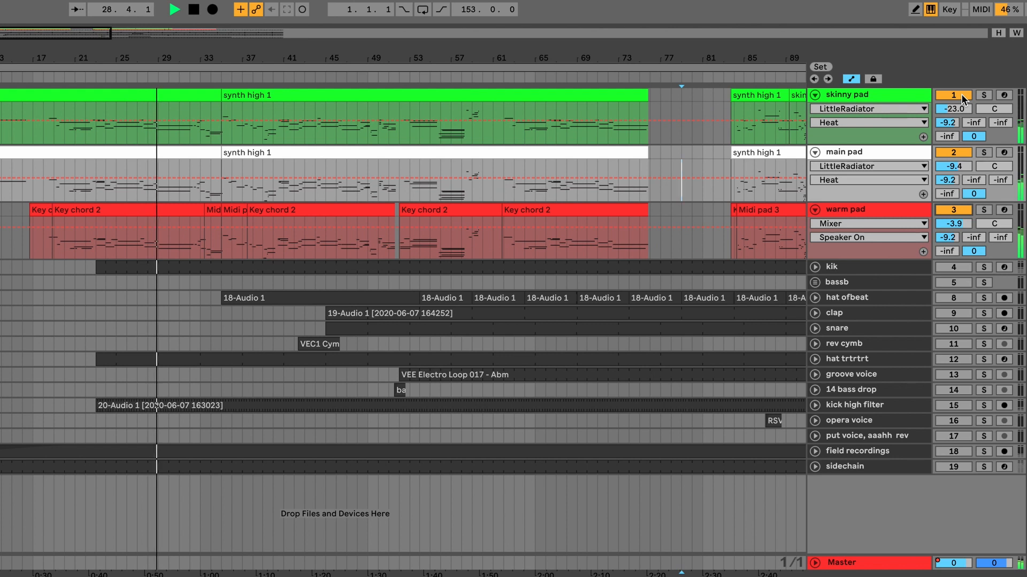
{"action": "left_click", "coordinate": [962, 97]}
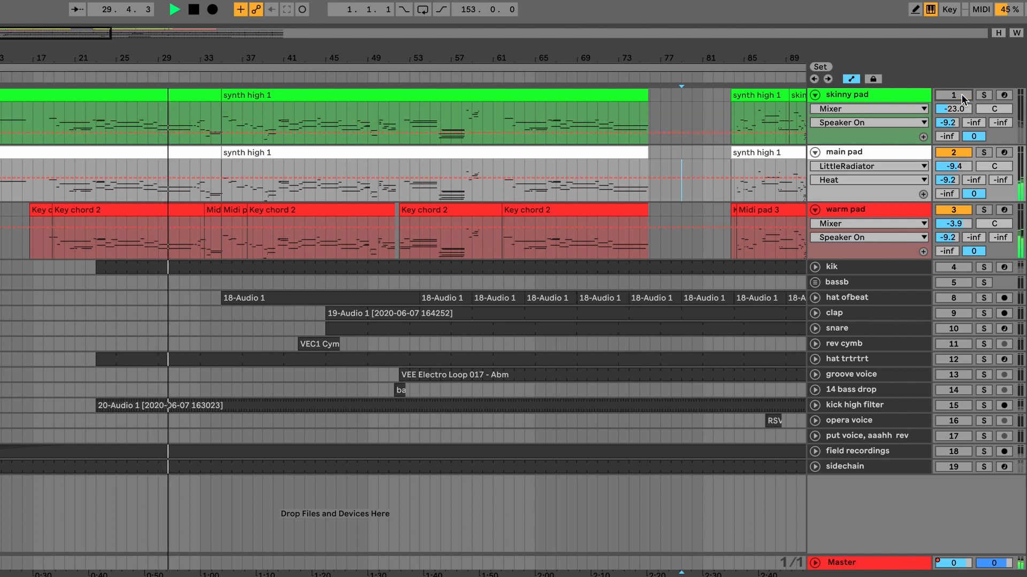
Toggle the skinny pad and main pad tracks off and on during playback, and set the main pad's volume to -6.6 dB.
{"action": "left_click", "coordinate": [959, 154]}
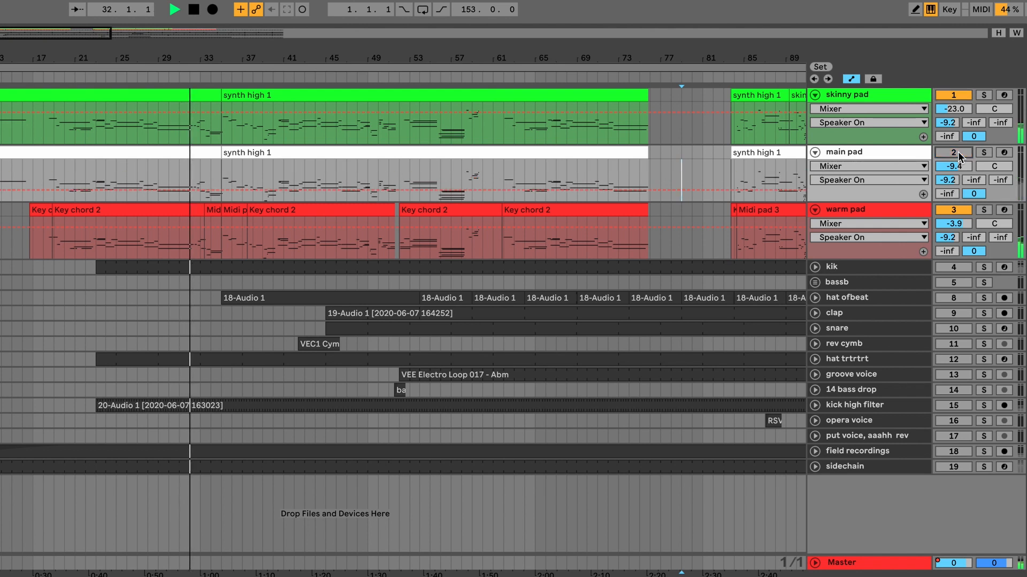
{"action": "left_click", "coordinate": [960, 153]}
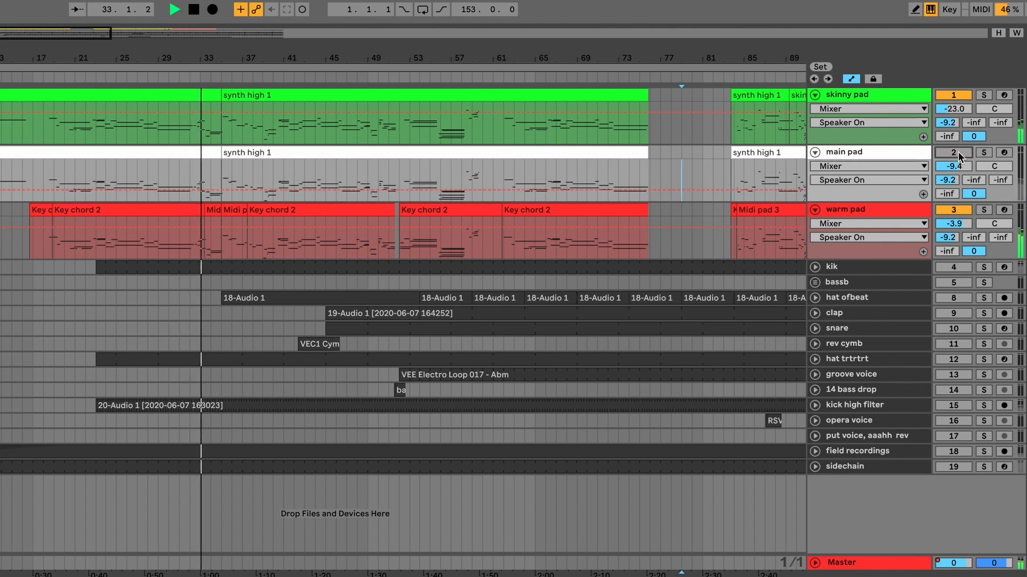
{"action": "left_click", "coordinate": [958, 154]}
{"action": "left_click", "coordinate": [958, 155]}
{"action": "left_click_drag", "start_coordinate": [958, 171], "coordinate": [960, 172]}
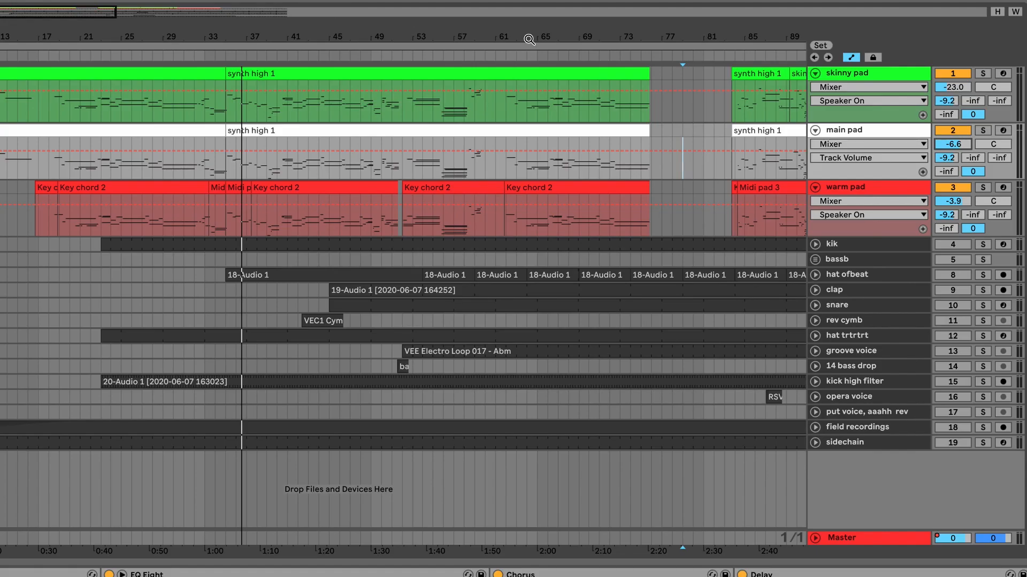
Look over the clips on the skinny, main and warm pad tracks, including the section after the gap at bar 75.
{"action": "left_click_drag", "start_coordinate": [671, 71], "coordinate": [463, 68]}
{"action": "left_click_drag", "start_coordinate": [470, 33], "coordinate": [513, 39]}
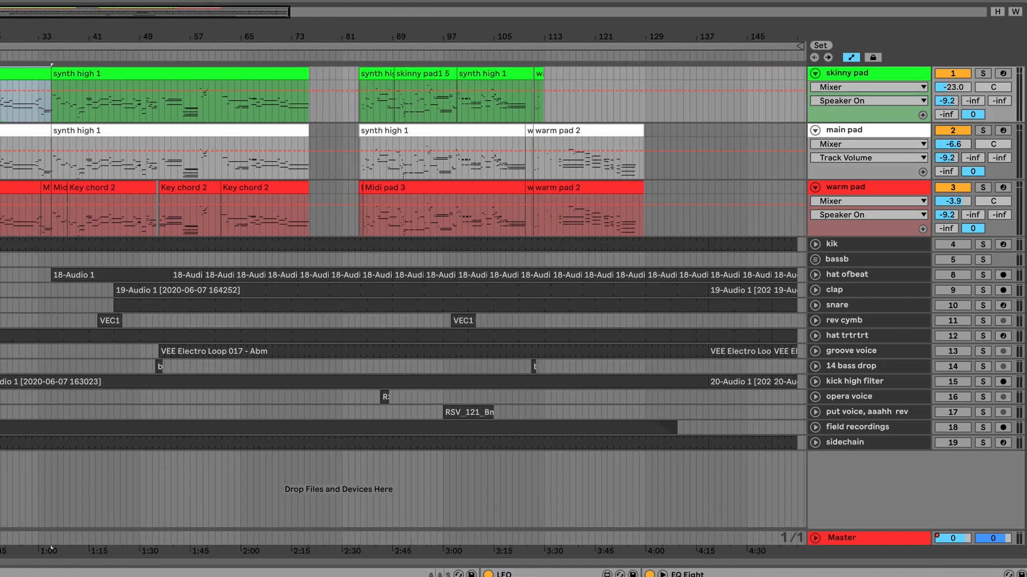
{"action": "left_click", "coordinate": [142, 187]}
{"action": "left_click", "coordinate": [198, 189]}
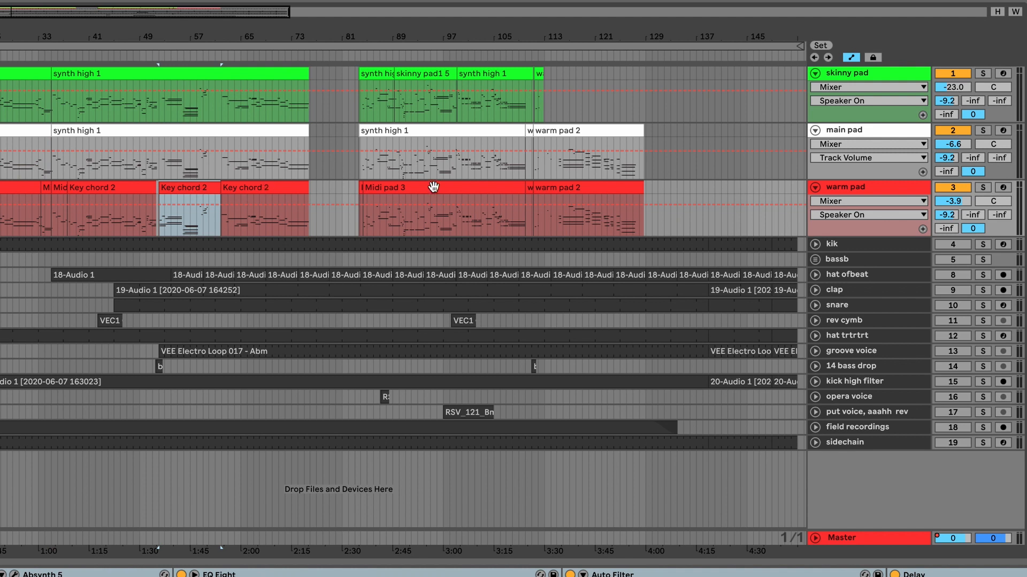
{"action": "left_click", "coordinate": [456, 184]}
{"action": "left_click", "coordinate": [488, 130]}
{"action": "left_click", "coordinate": [501, 72], "text": "shift"}
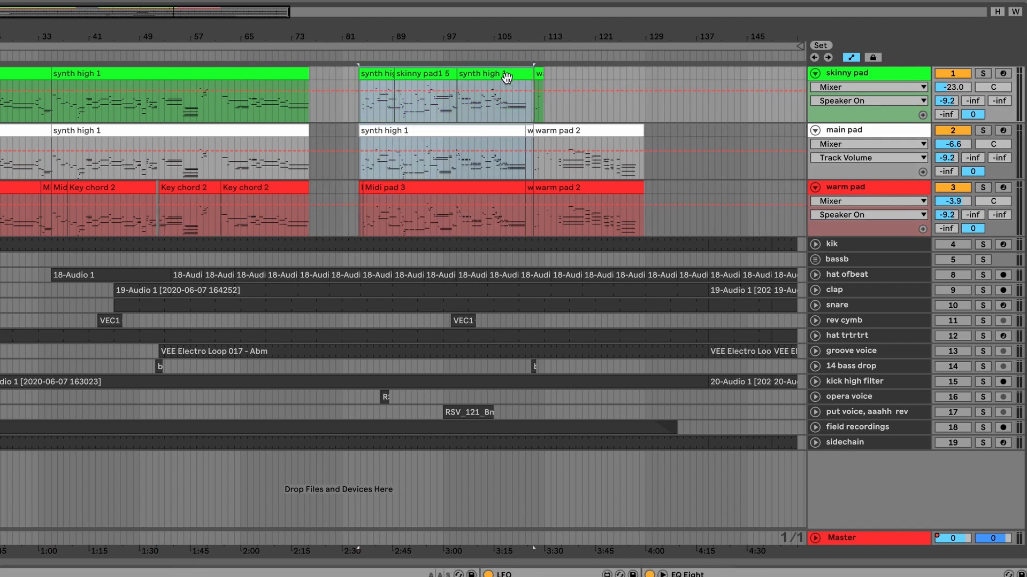
Solo the skinny pad track, play it from bar 40, and look through its device chain.
{"action": "left_click", "coordinate": [983, 74]}
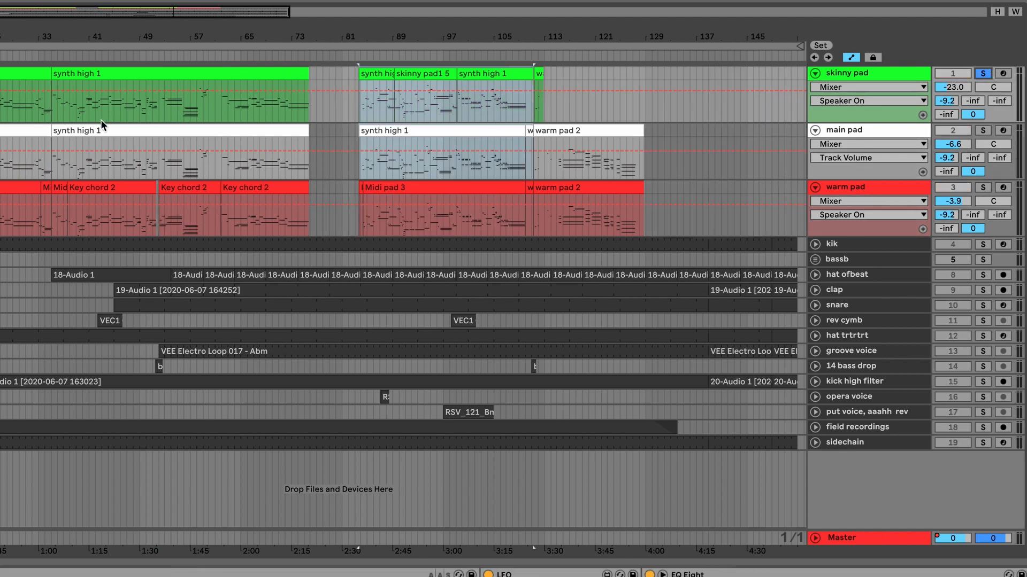
{"action": "left_click", "coordinate": [88, 104]}
{"action": "key", "text": "space"}
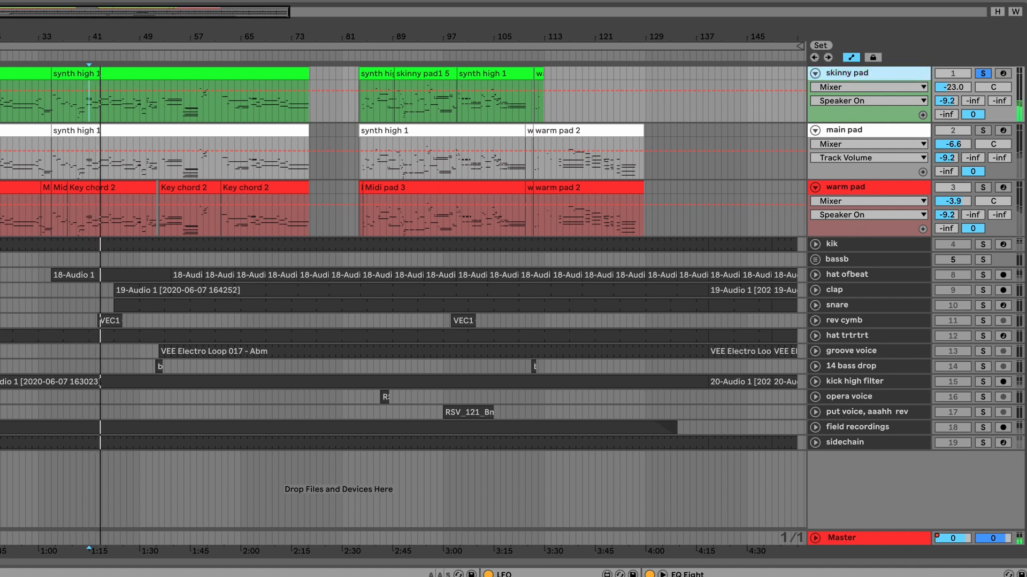
{"action": "scroll", "coordinate": [514, 573], "scroll_direction": "right", "scroll_amount": 8}
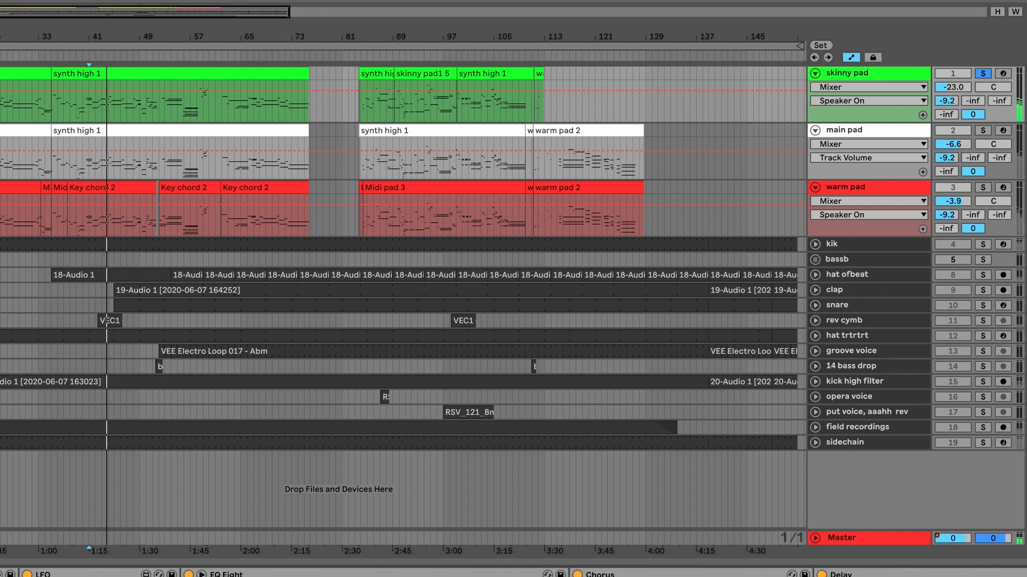
{"action": "scroll", "coordinate": [513, 574], "scroll_direction": "left", "scroll_amount": 3}
{"action": "scroll", "coordinate": [514, 574], "scroll_direction": "right", "scroll_amount": 2}
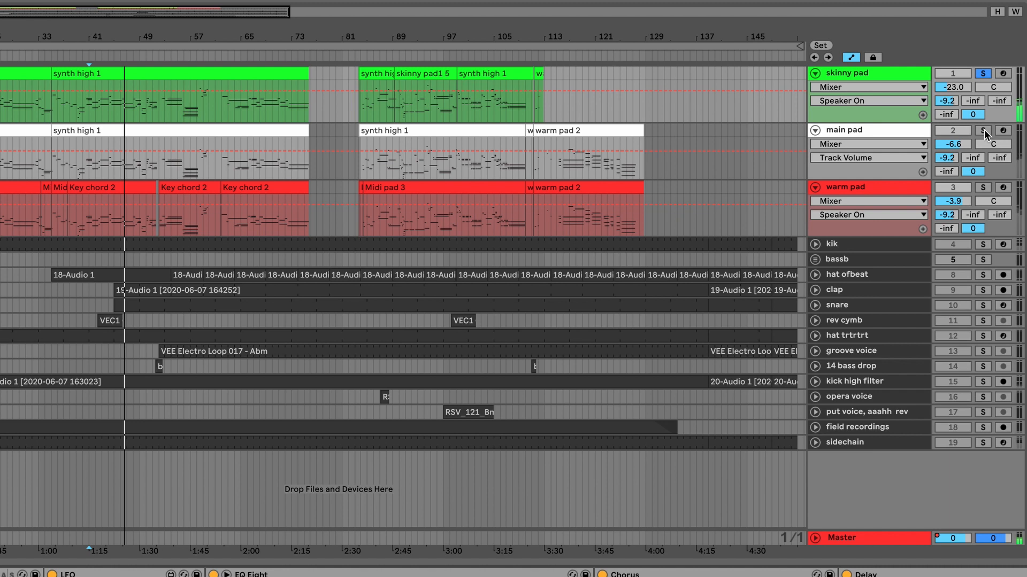
Switch the solo from the skinny pad to the main pad and listen to it from bar 40.
{"action": "left_click", "coordinate": [983, 76]}
{"action": "left_click", "coordinate": [982, 132]}
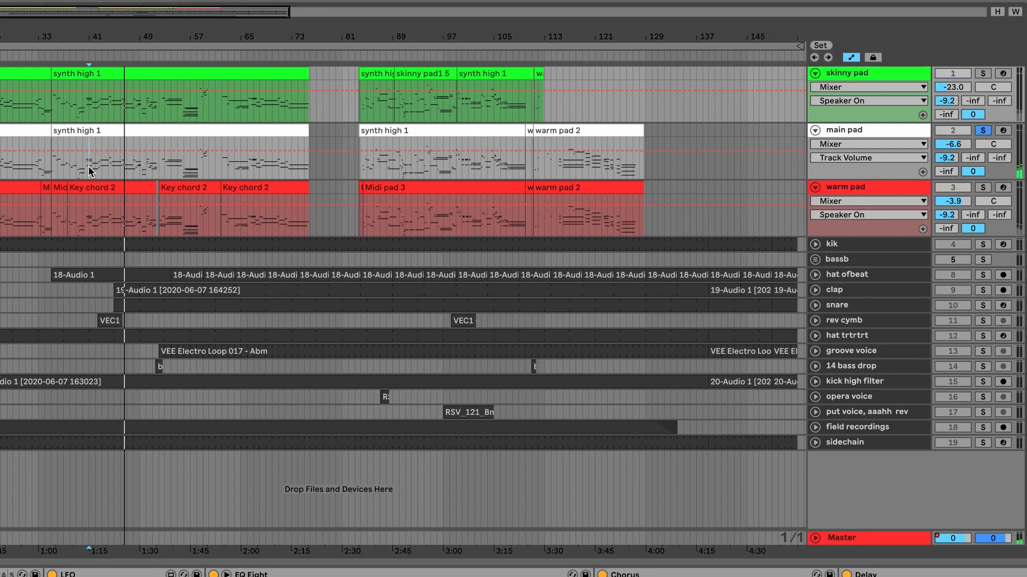
{"action": "left_click_drag", "start_coordinate": [99, 34], "coordinate": [115, 36]}
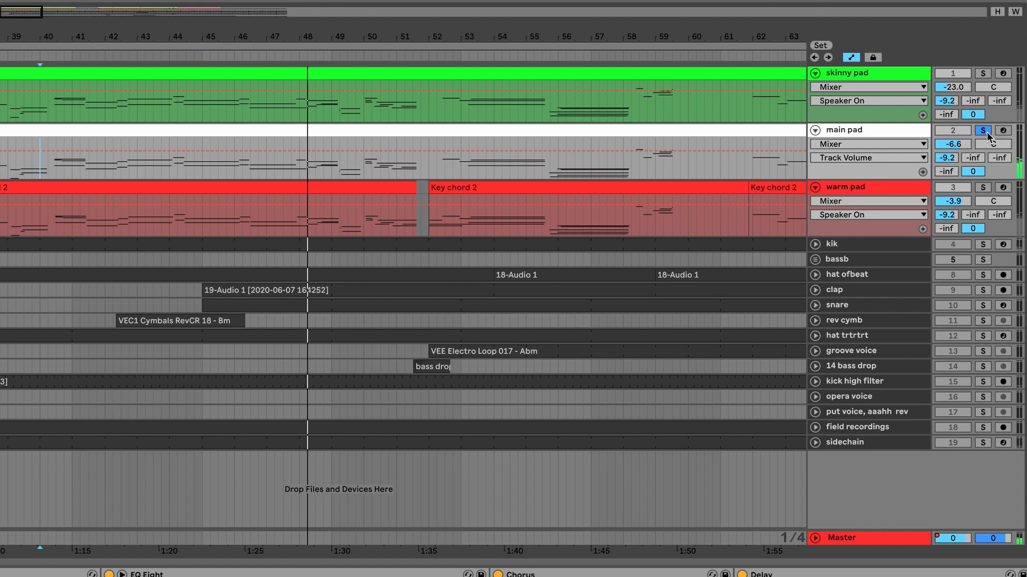
Solo the warm pad track instead, inspect its Absynth 5 instrument, and select its first Key chord 2 clip after bar 37.
{"action": "left_click", "coordinate": [983, 187]}
{"action": "left_click", "coordinate": [888, 187]}
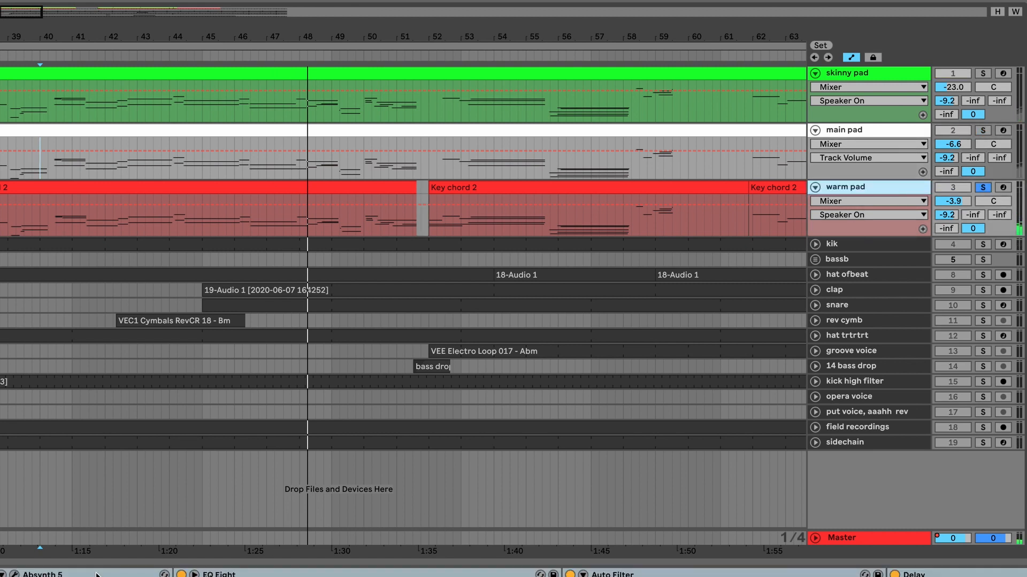
{"action": "left_click", "coordinate": [15, 576]}
{"action": "left_click", "coordinate": [14, 575]}
{"action": "left_click", "coordinate": [121, 190]}
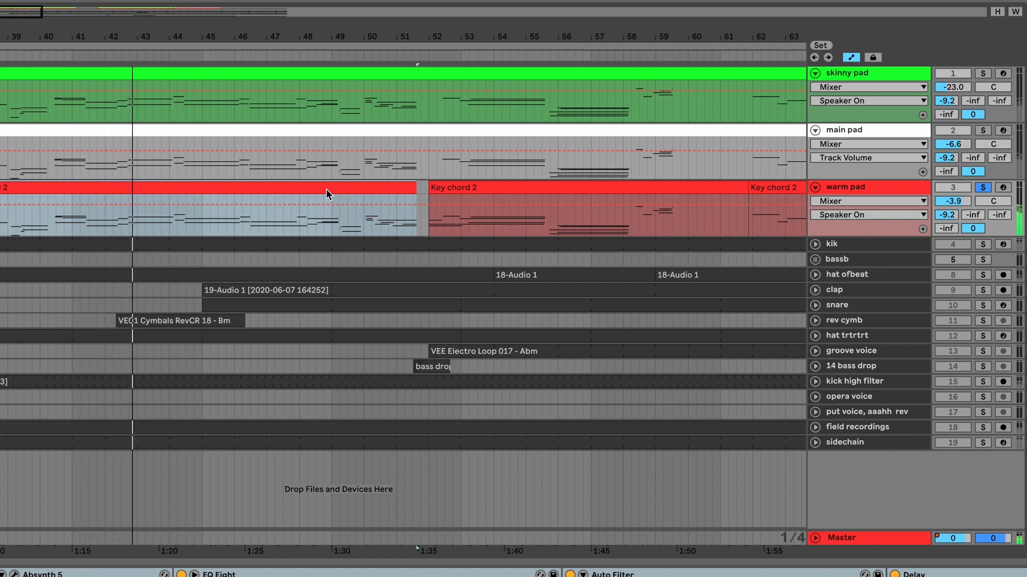
Check the device chains of the kik, sidechain and field recordings tracks.
{"action": "left_click", "coordinate": [859, 243]}
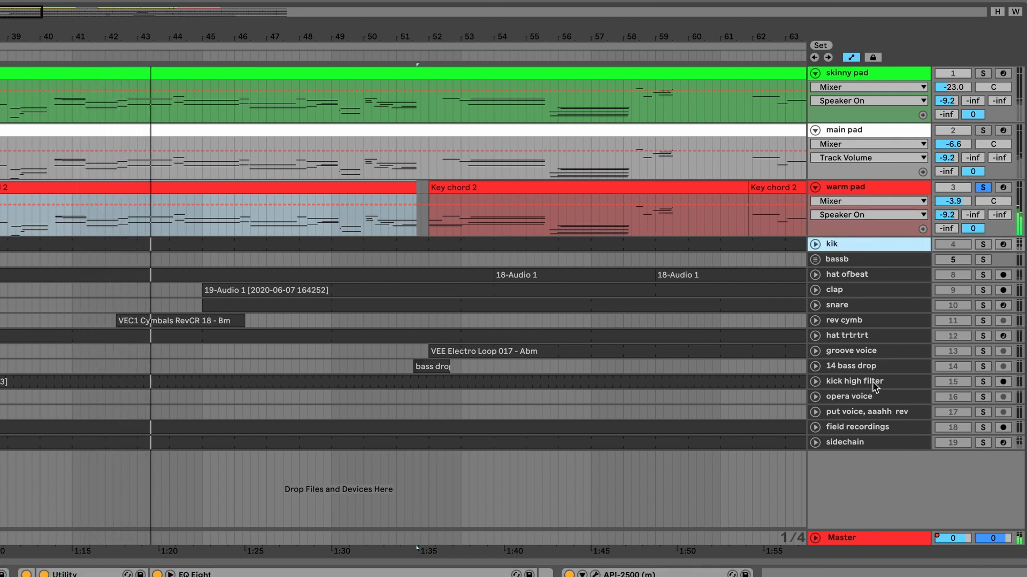
{"action": "left_click", "coordinate": [867, 443], "text": "shift"}
{"action": "left_click", "coordinate": [868, 428]}
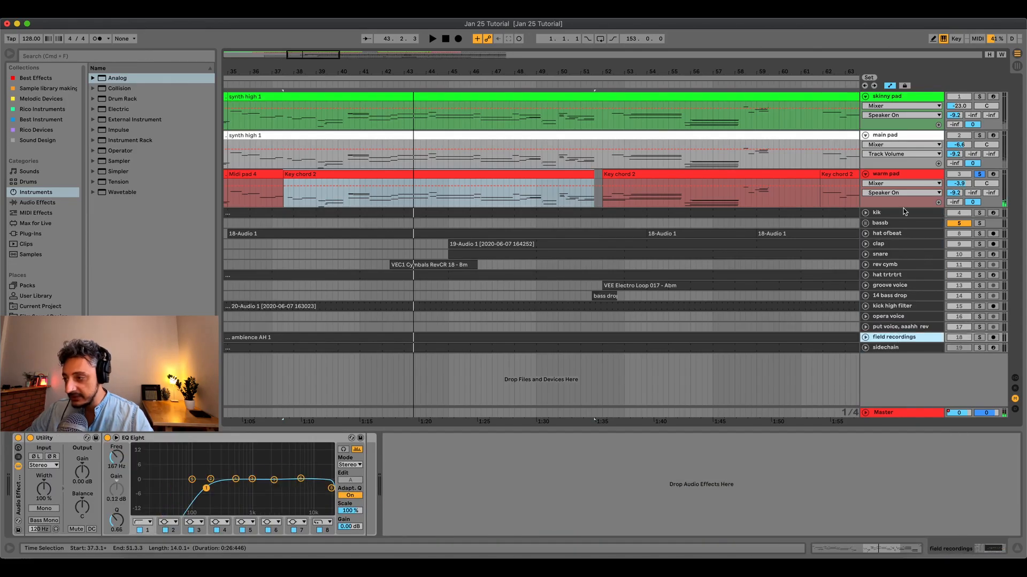
Unsolo the warm pad and play the full mix from bar 40 with the skinny and main pads muted.
{"action": "left_click", "coordinate": [924, 175]}
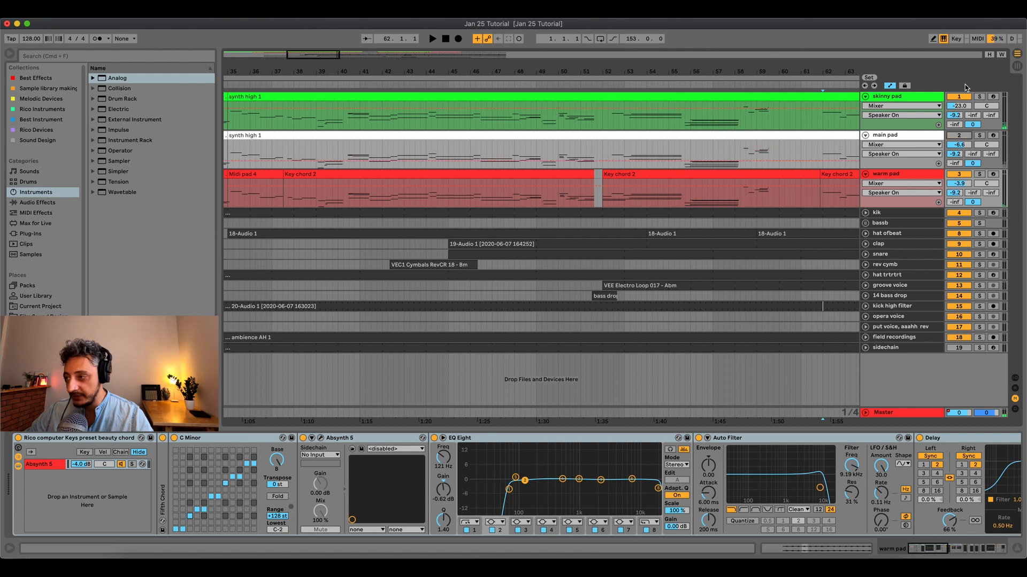
{"action": "left_click", "coordinate": [908, 175]}
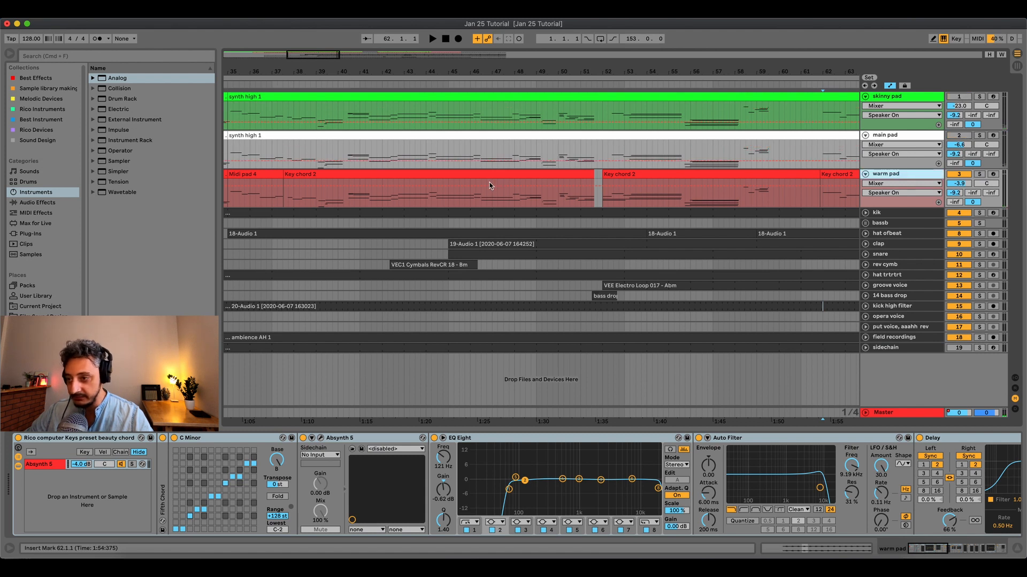
{"action": "left_click", "coordinate": [337, 193]}
{"action": "key", "text": "space"}
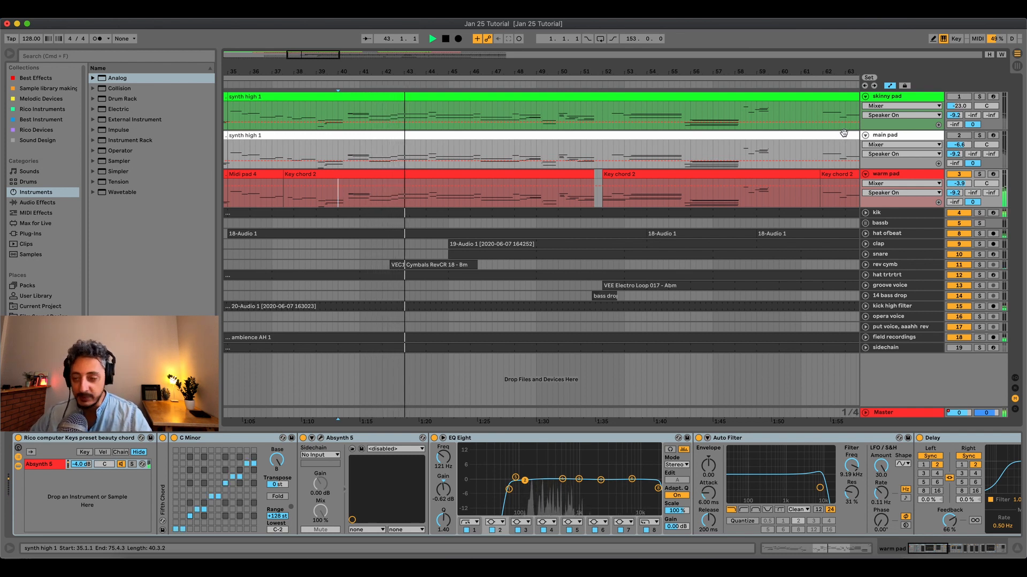
Toggle the skinny and main pads on and off together during playback to compare the mix with and without them.
{"action": "left_click", "coordinate": [889, 135]}
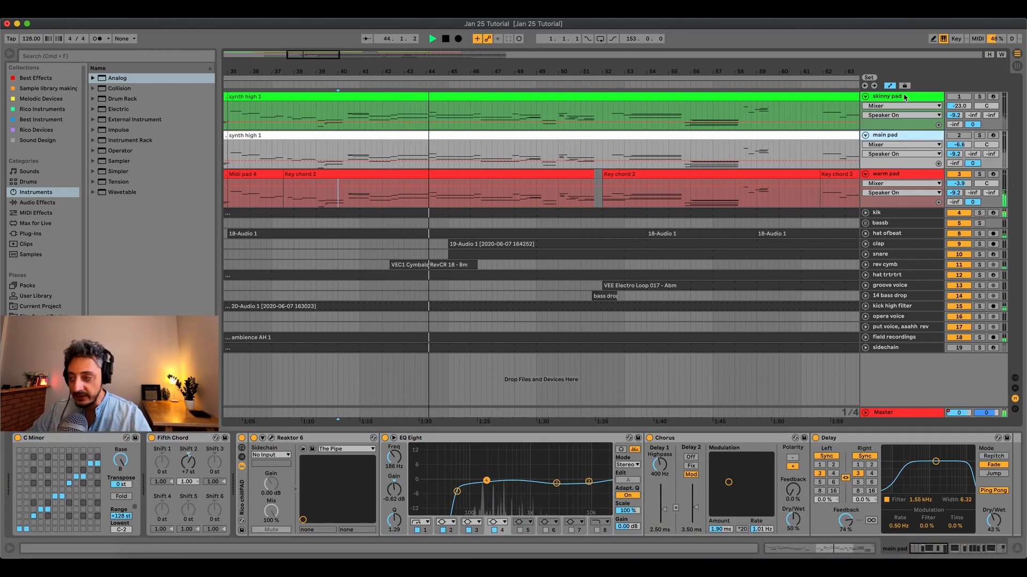
{"action": "left_click", "coordinate": [904, 97]}
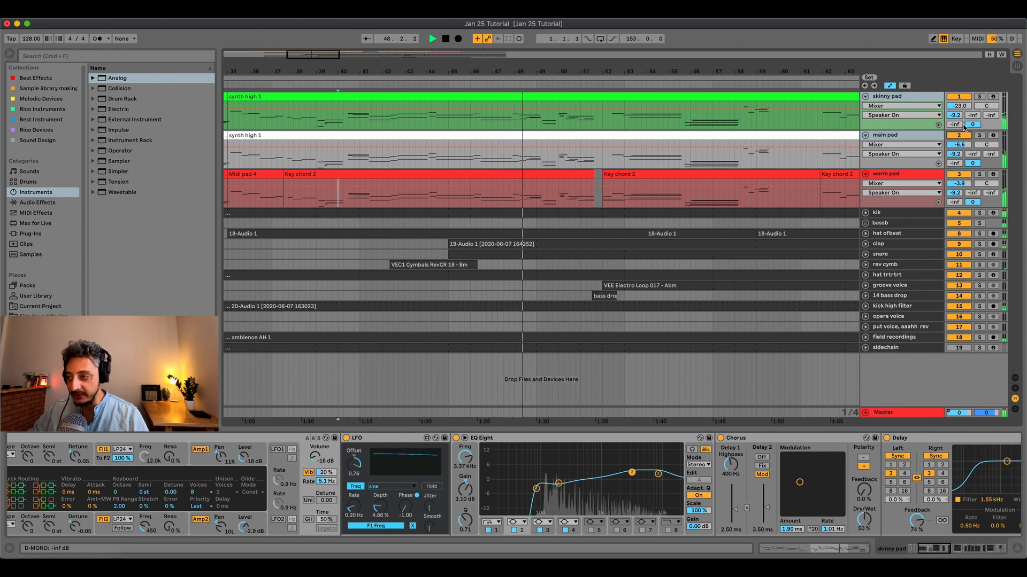
{"action": "left_click", "coordinate": [923, 151]}
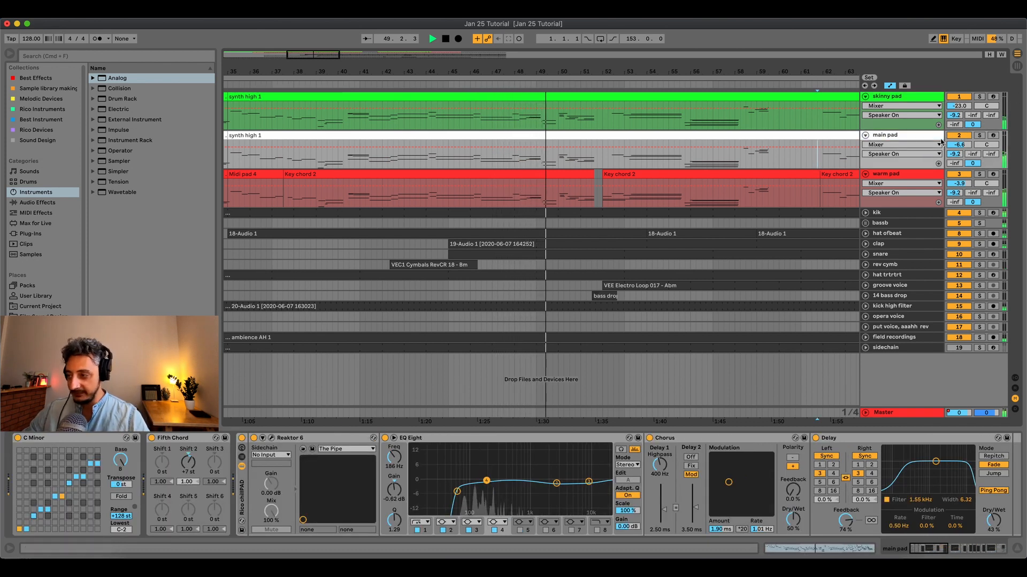
{"action": "left_click", "coordinate": [961, 136]}
{"action": "left_click", "coordinate": [964, 98]}
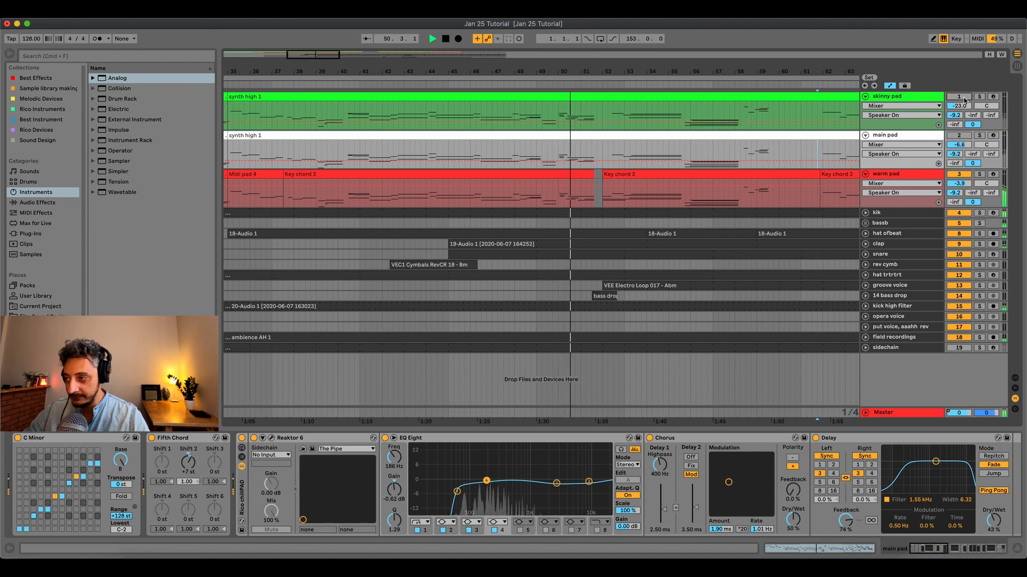
{"action": "left_click", "coordinate": [909, 96]}
Place the insert marker at bar 116 and arm the main, skinny and warm pad tracks together for live playing.
{"action": "left_click_drag", "start_coordinate": [812, 78], "coordinate": [586, 70]}
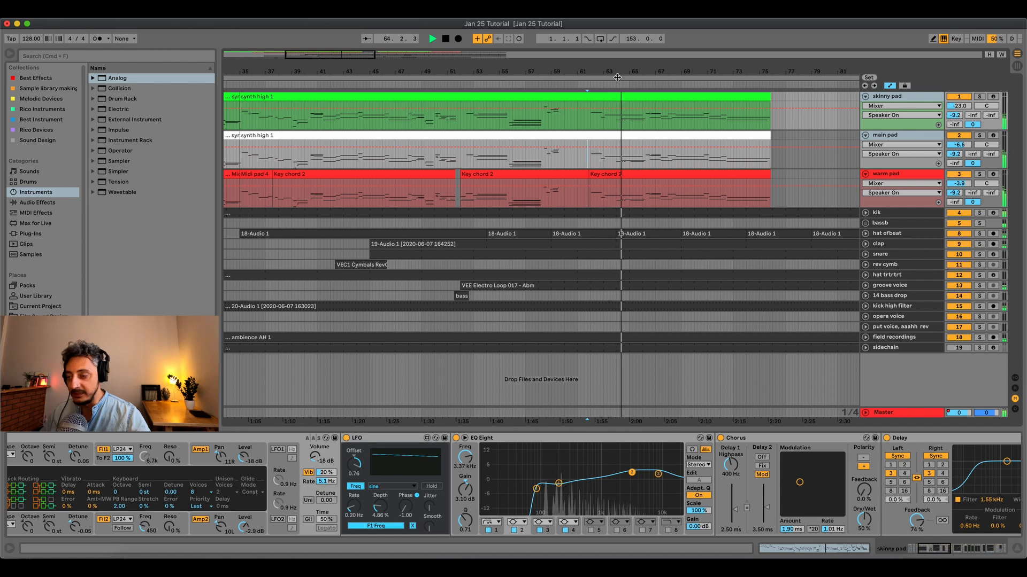
{"action": "left_click_drag", "start_coordinate": [697, 75], "coordinate": [575, 37]}
{"action": "left_click", "coordinate": [841, 98]}
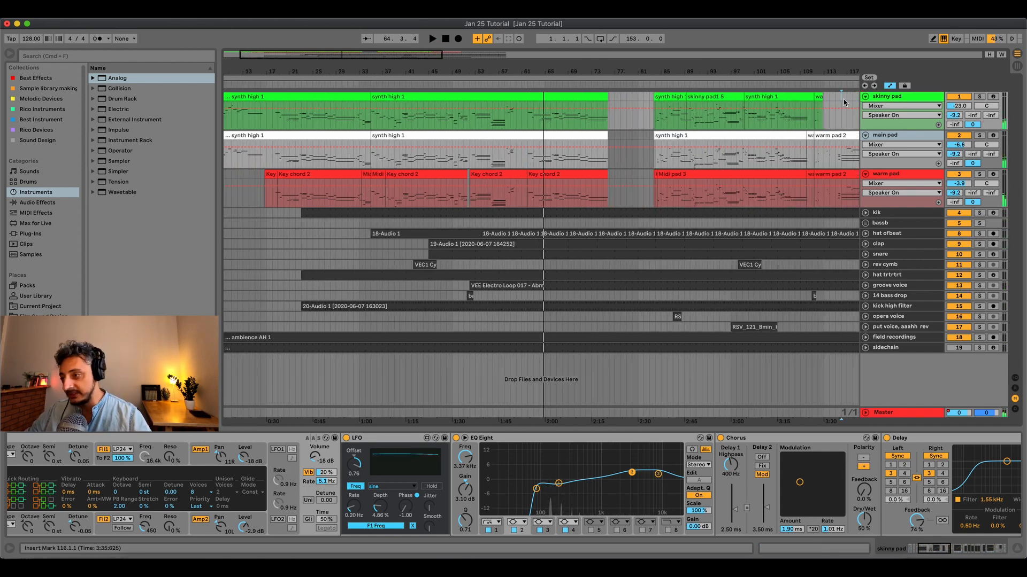
{"action": "left_click", "coordinate": [991, 136]}
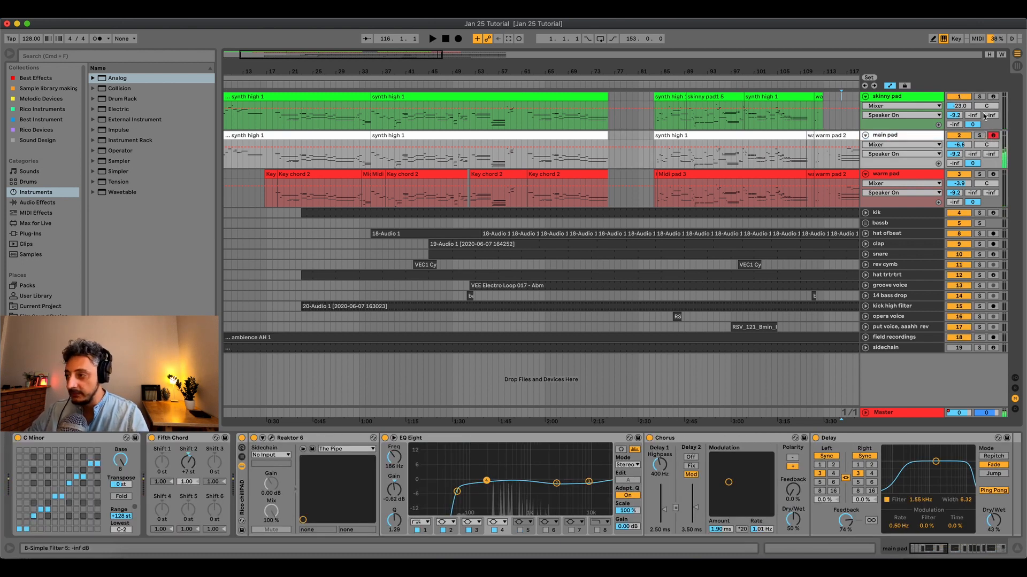
{"action": "left_click", "coordinate": [993, 97]}
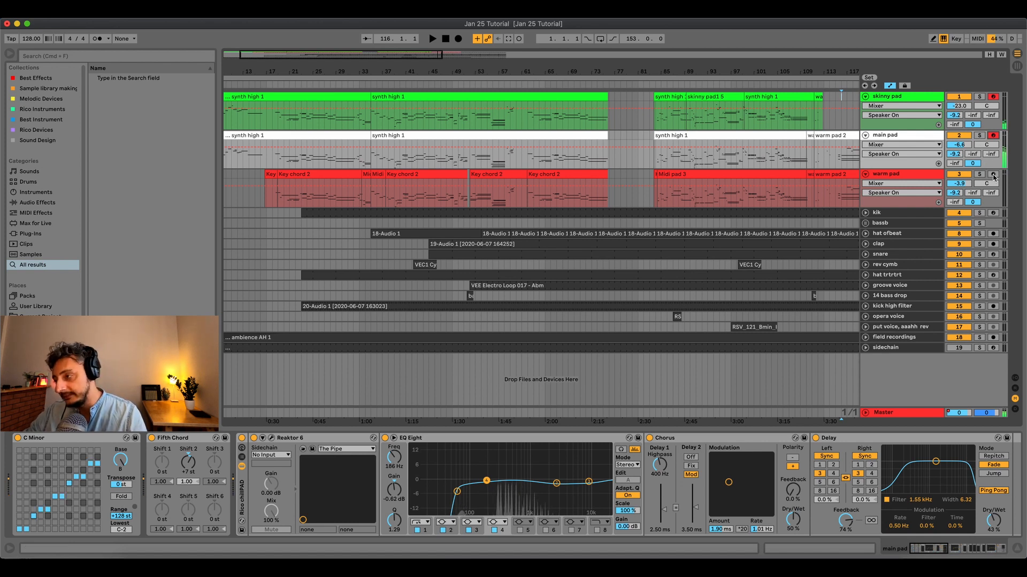
{"action": "left_click", "coordinate": [993, 176]}
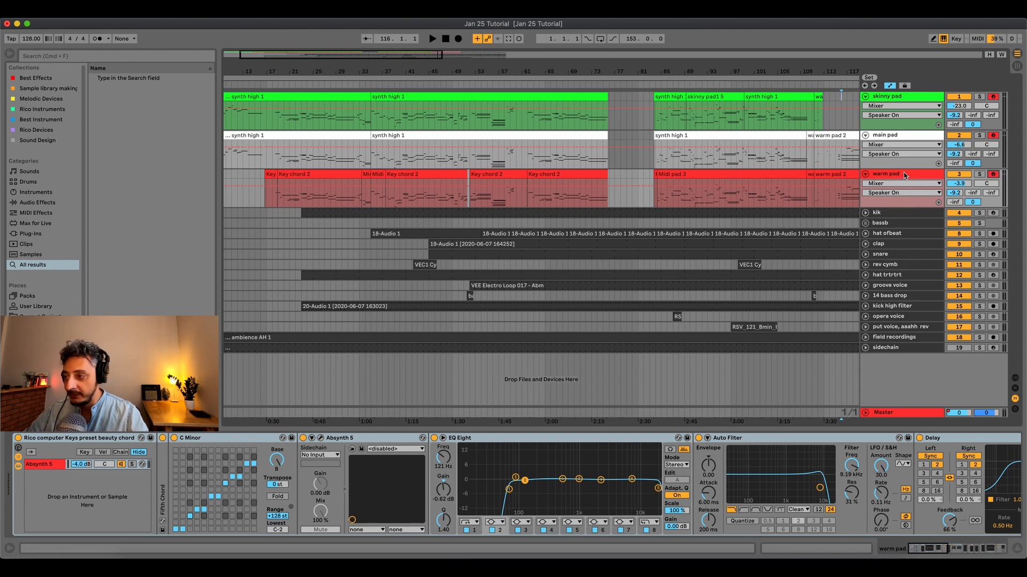
Disarm the warm, main and skinny pad tracks.
{"action": "left_click", "coordinate": [994, 173]}
{"action": "left_click", "coordinate": [995, 135]}
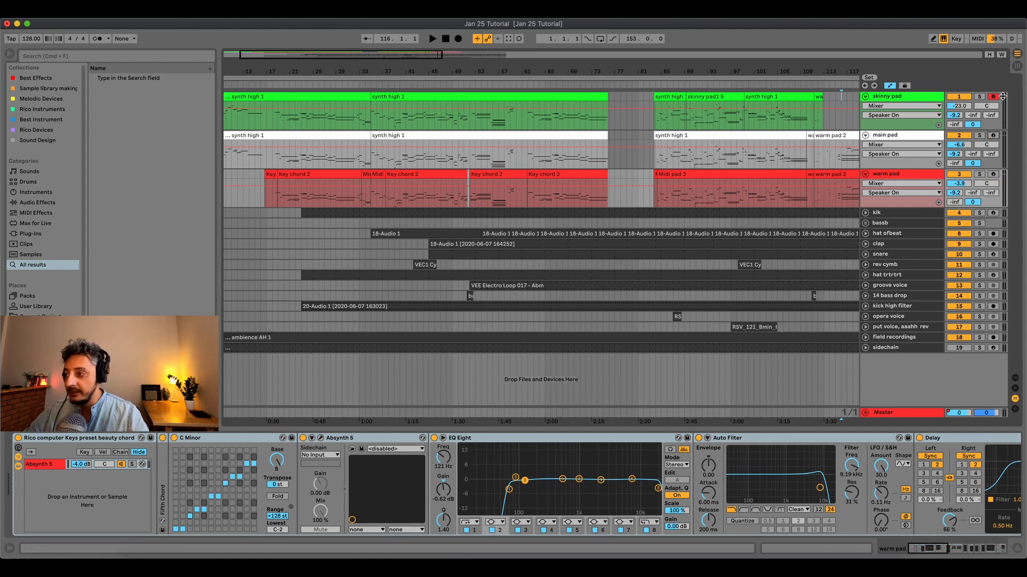
{"action": "left_click", "coordinate": [994, 97]}
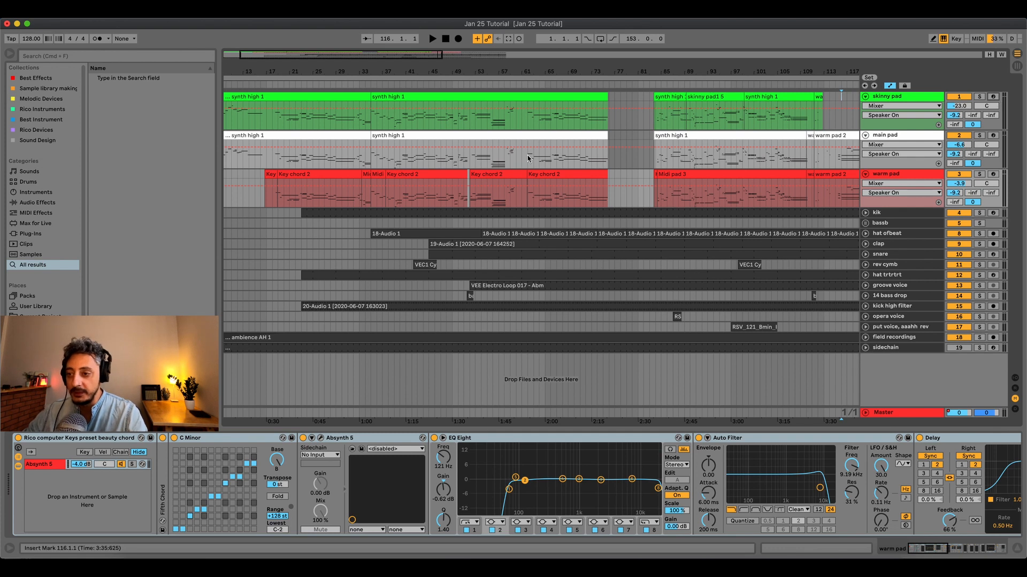
Select the warm pad's Key chord 2 clip at bar 52, and play the arrangement from the main pad's clip at bar 84.
{"action": "left_click", "coordinate": [510, 173]}
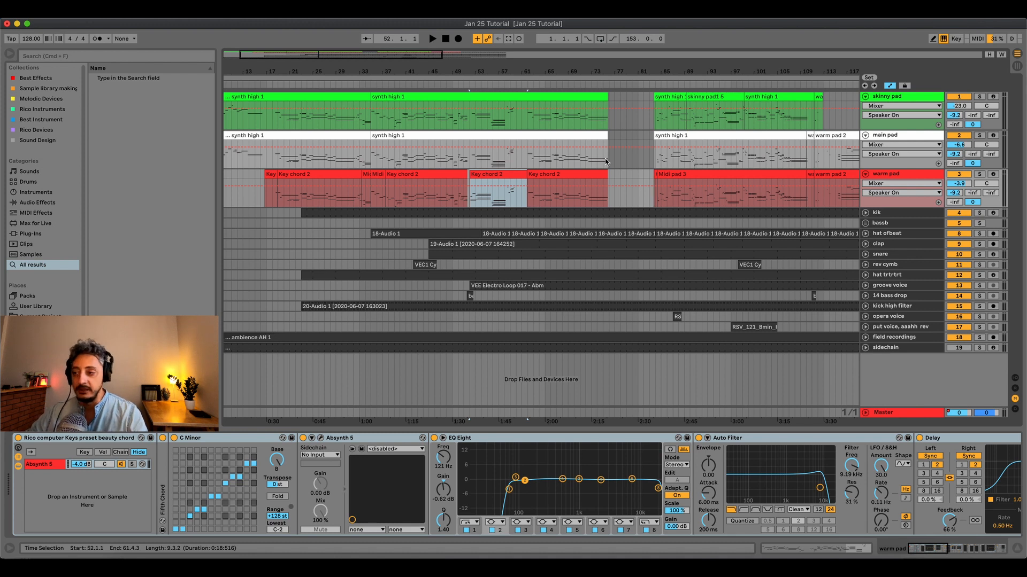
{"action": "left_click", "coordinate": [690, 147]}
{"action": "key", "text": "space"}
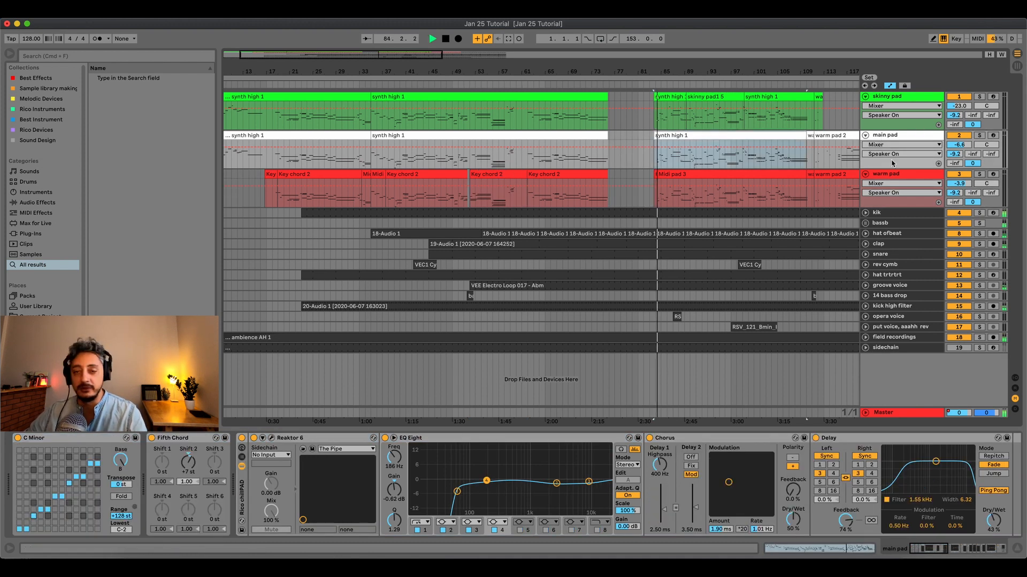
{"action": "left_click", "coordinate": [966, 127]}
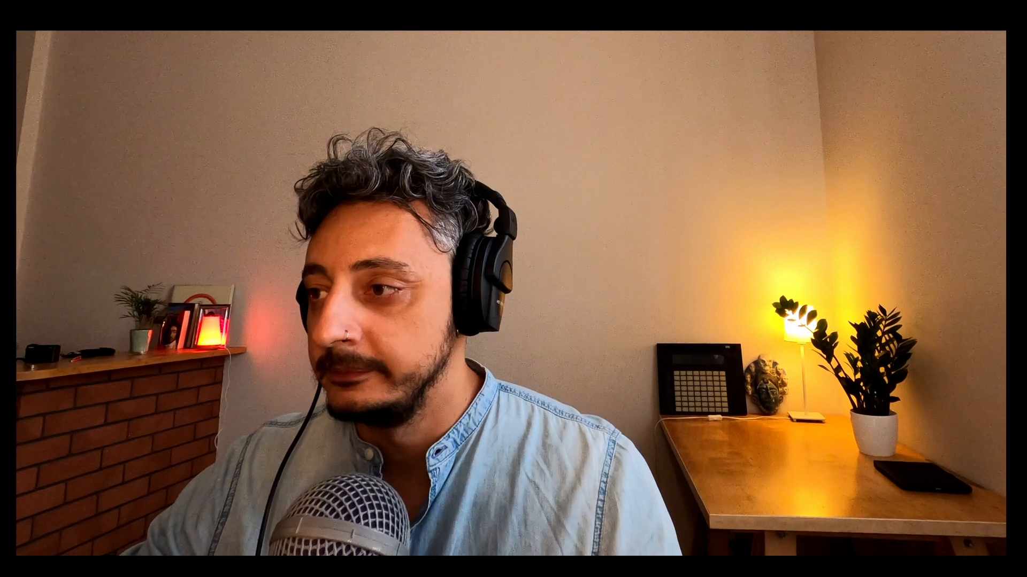